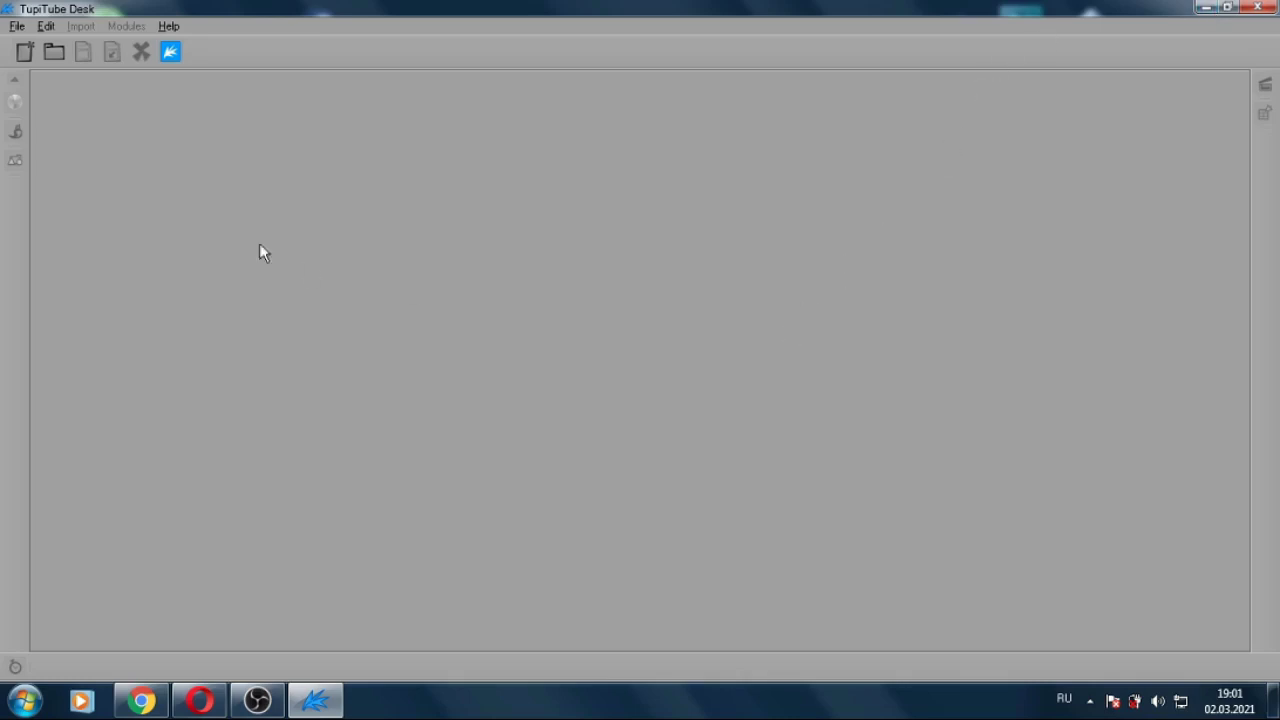
- Start a new project and name it "Мой проект"
left_click(8, 30)
left_click(16, 27)
left_click(17, 26)
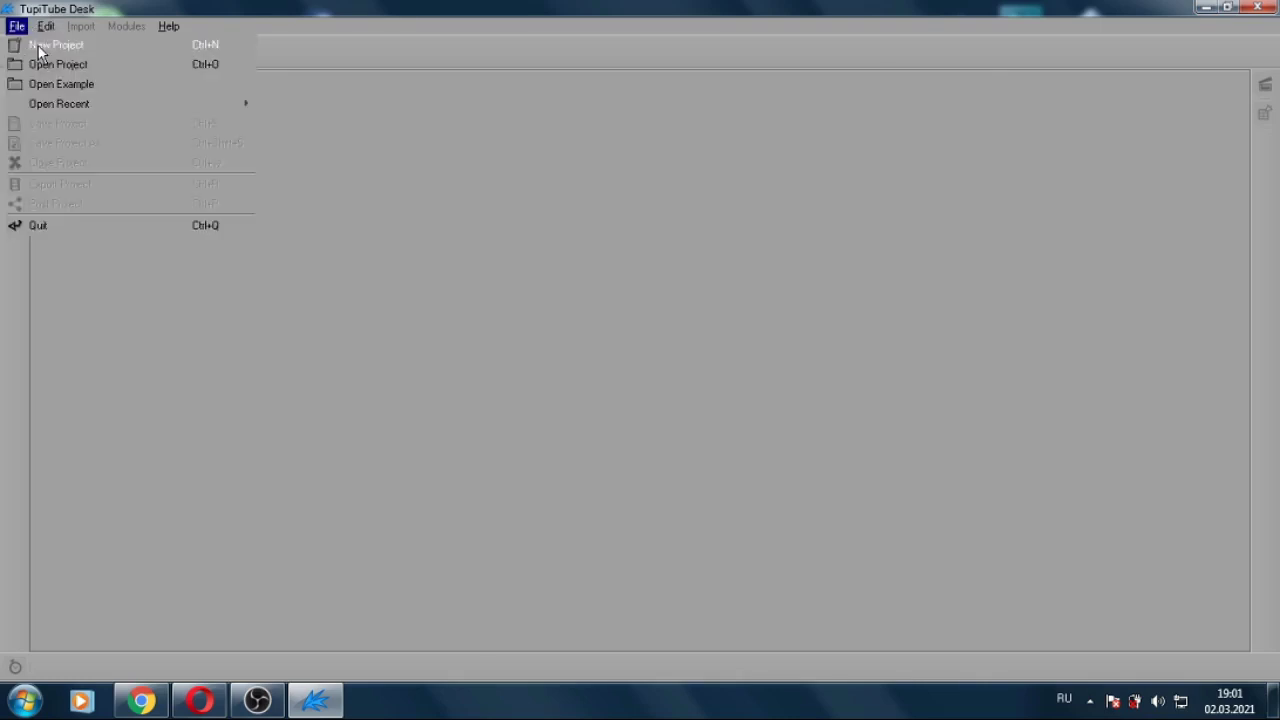
left_click(46, 26)
left_click(17, 26)
left_click(35, 43)
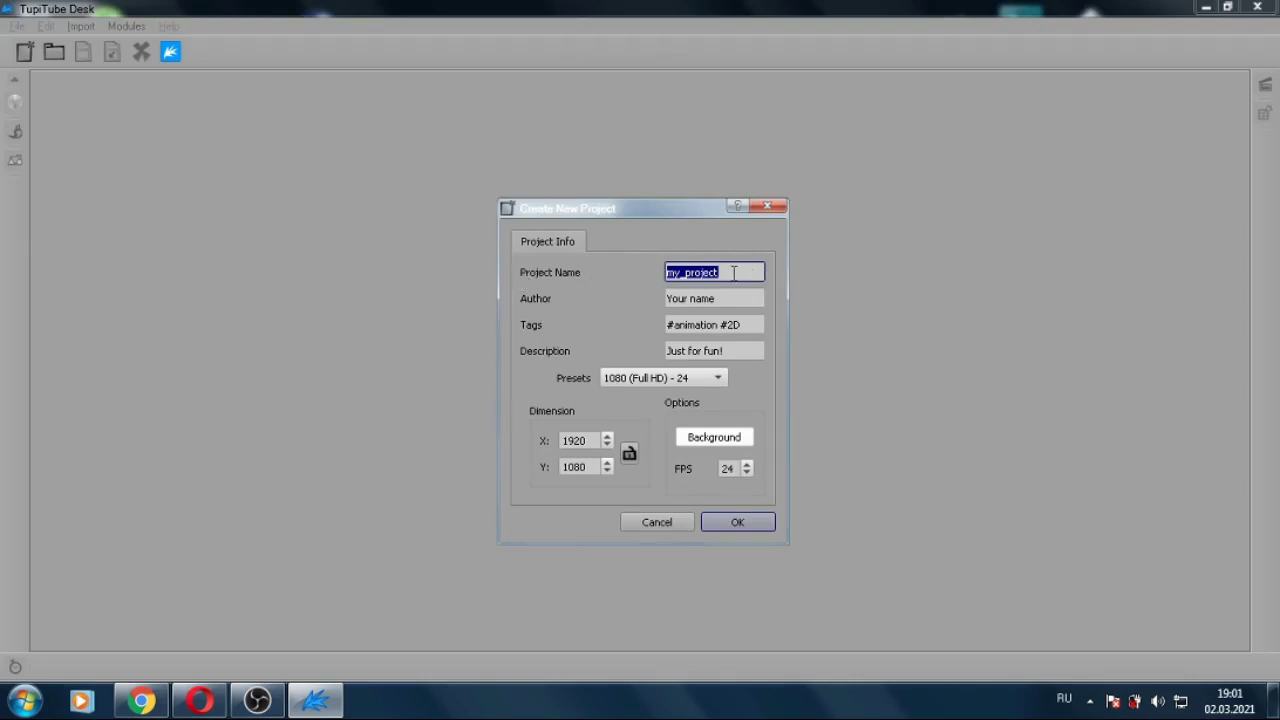
key("BackSpace")
key("alt+shift")
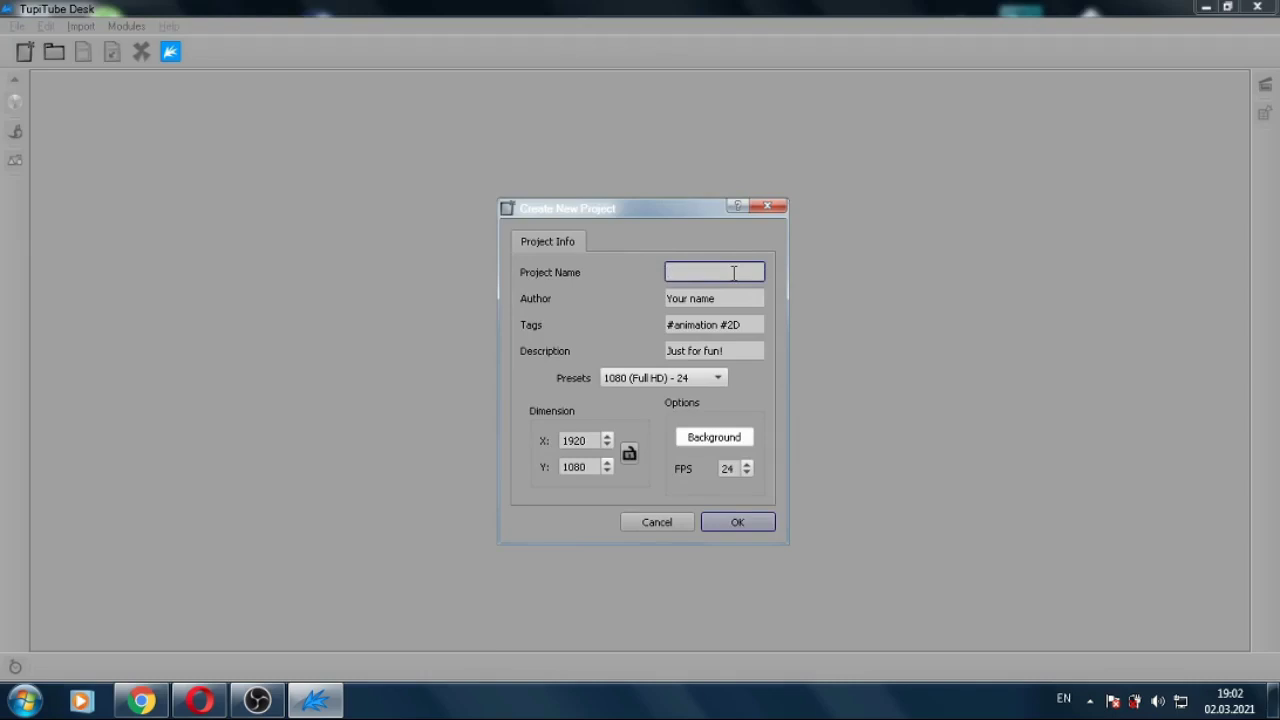
type("V")
key("alt+shift")
type("Мой проект")
- Review the format presets, keep 1080 (Full HD) - 24, and create the project
left_click(711, 384)
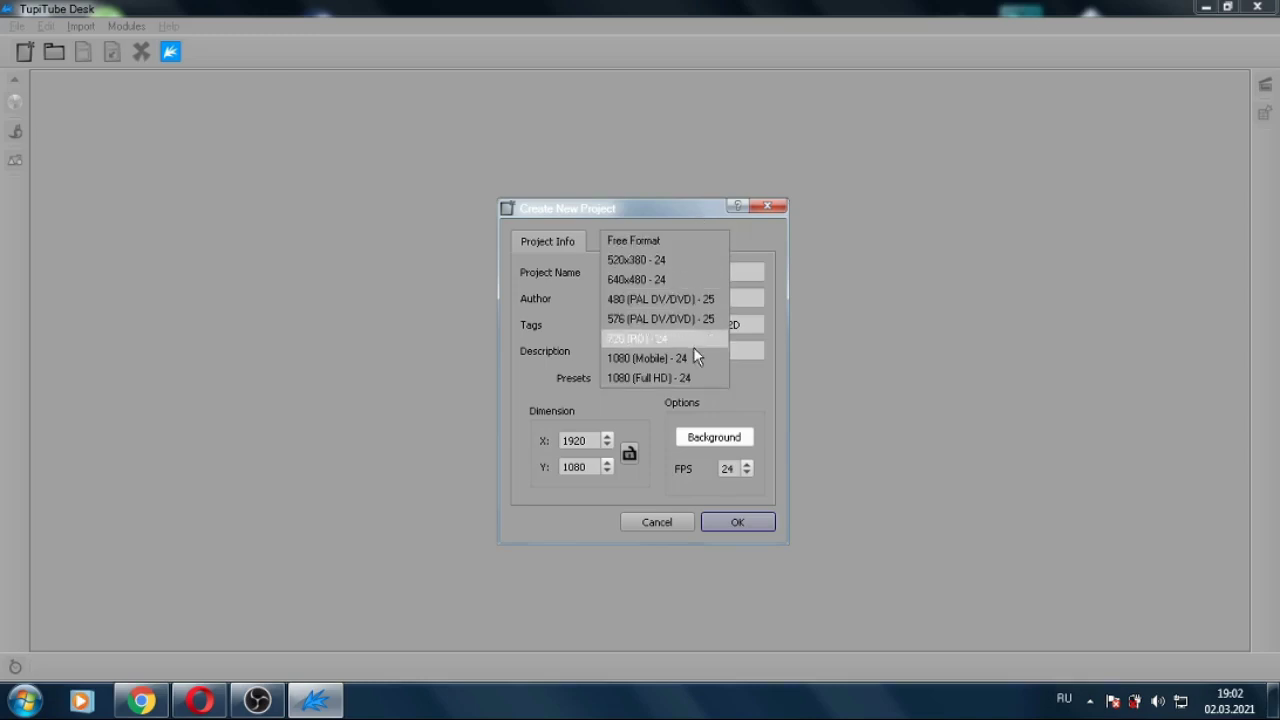
left_click(755, 391)
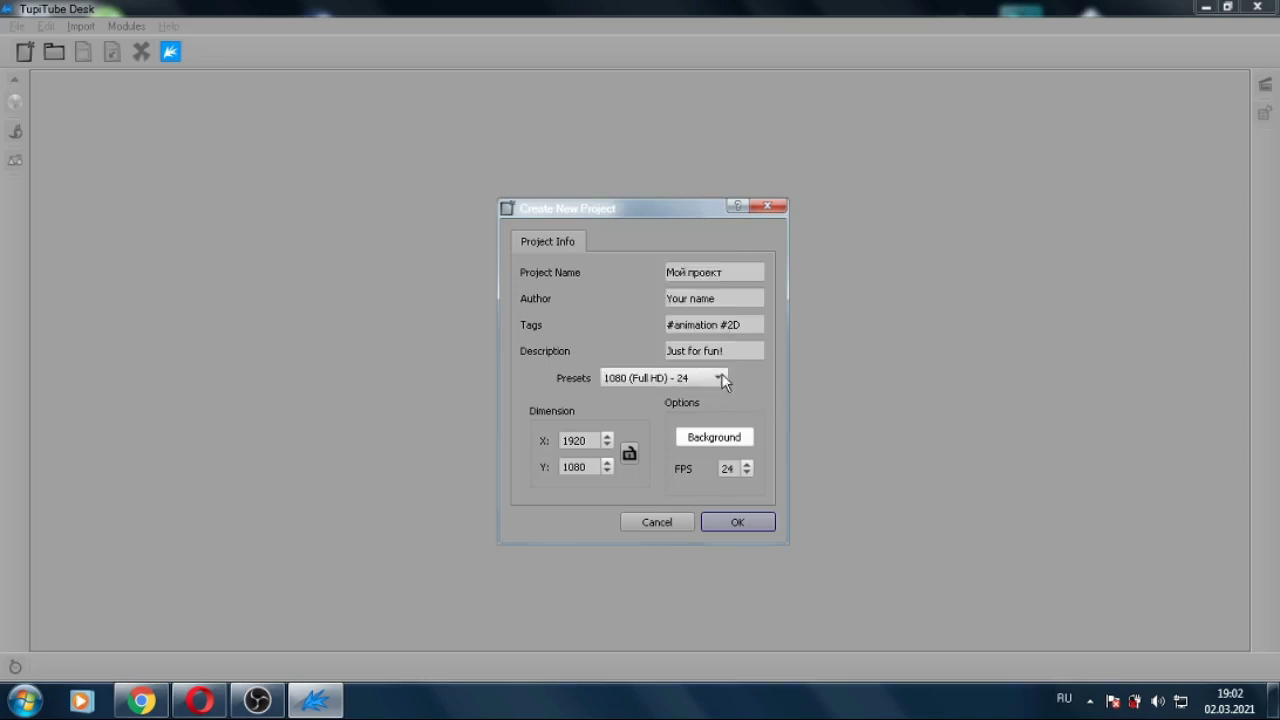
left_click(719, 376)
left_click(722, 378)
left_click(743, 527)
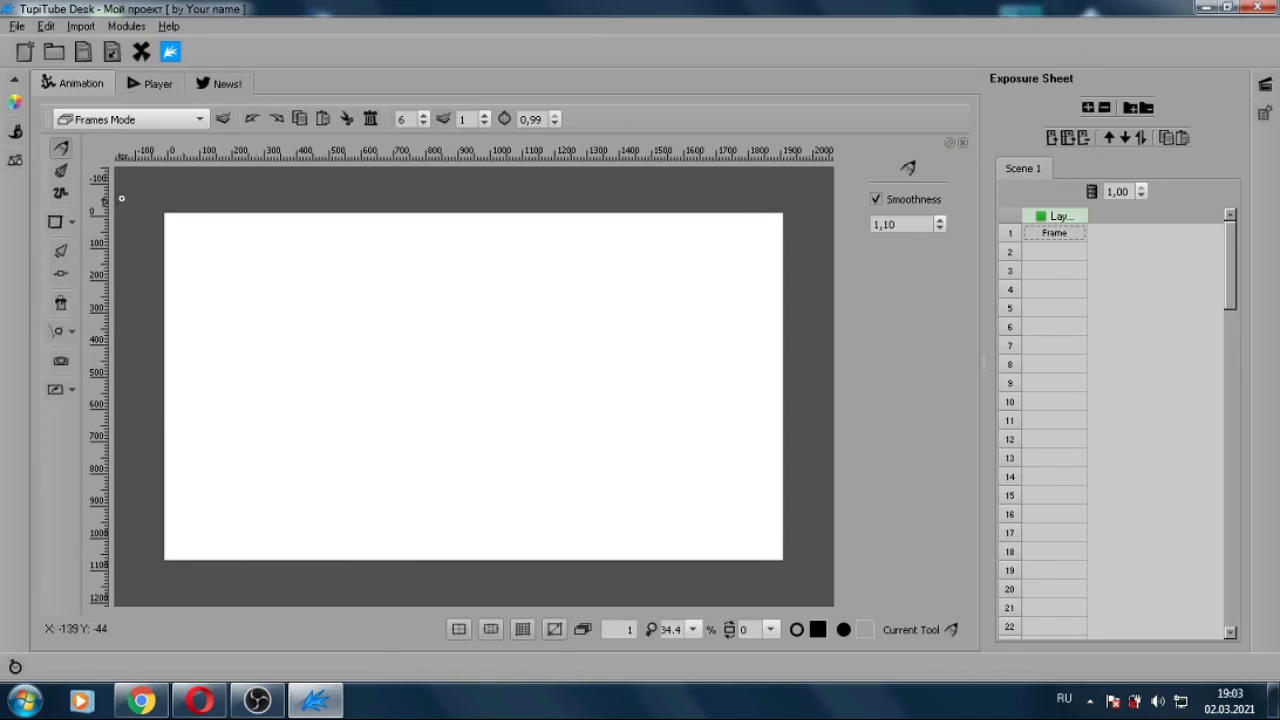
- Review the color palette and the brush dash styles, and set the brush thickness to 13
left_click(15, 106)
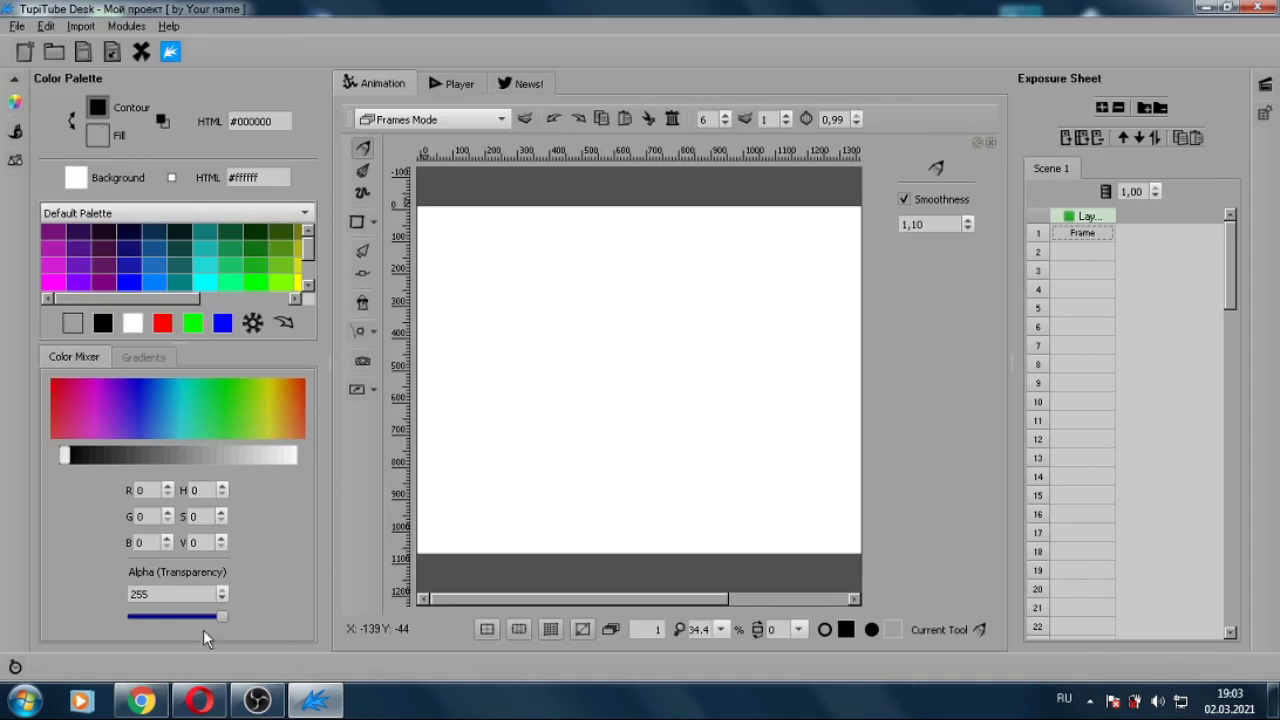
left_click(15, 103)
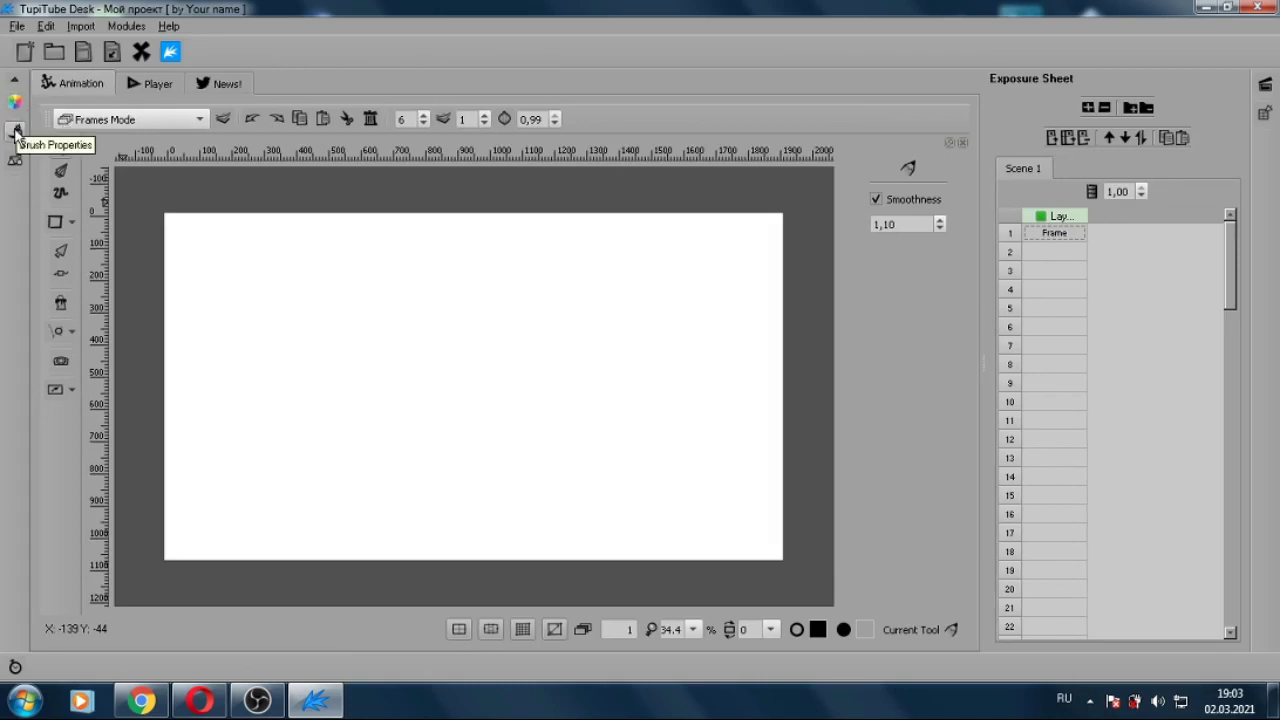
left_click(15, 133)
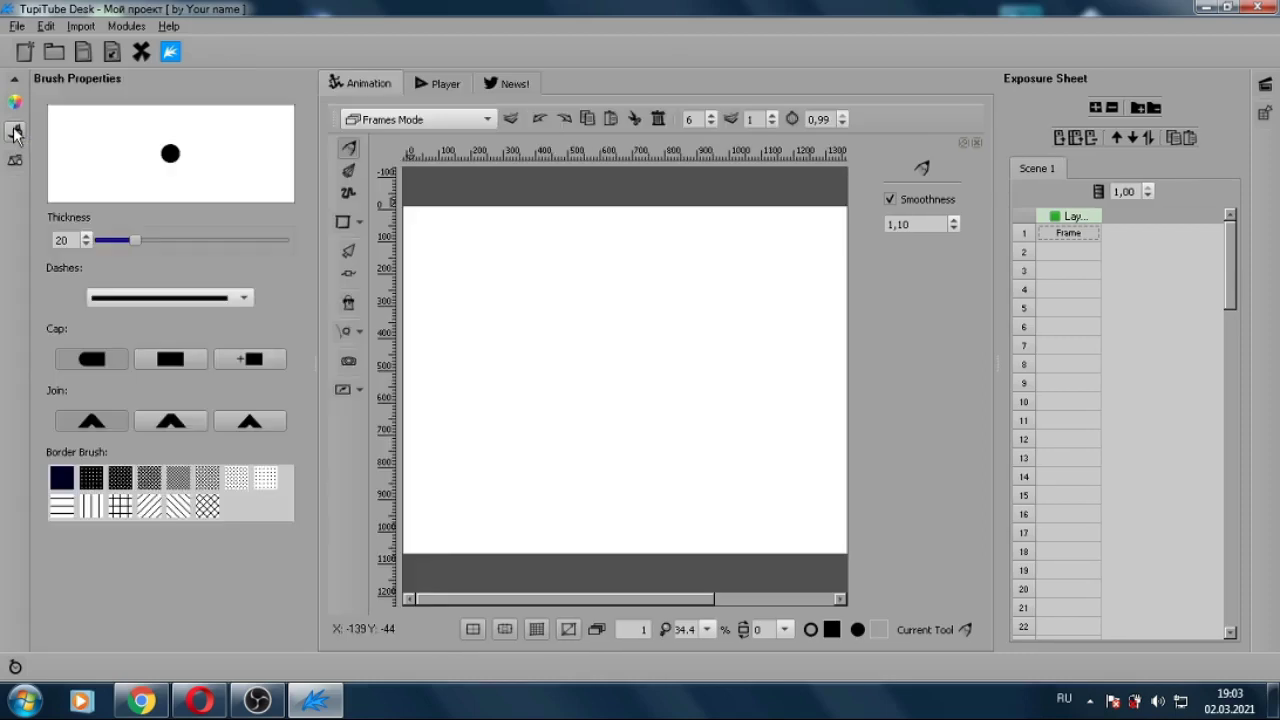
mouse_move(134, 242)
left_mouse_down()
mouse_move(182, 249)
mouse_move(130, 247)
left_mouse_up()
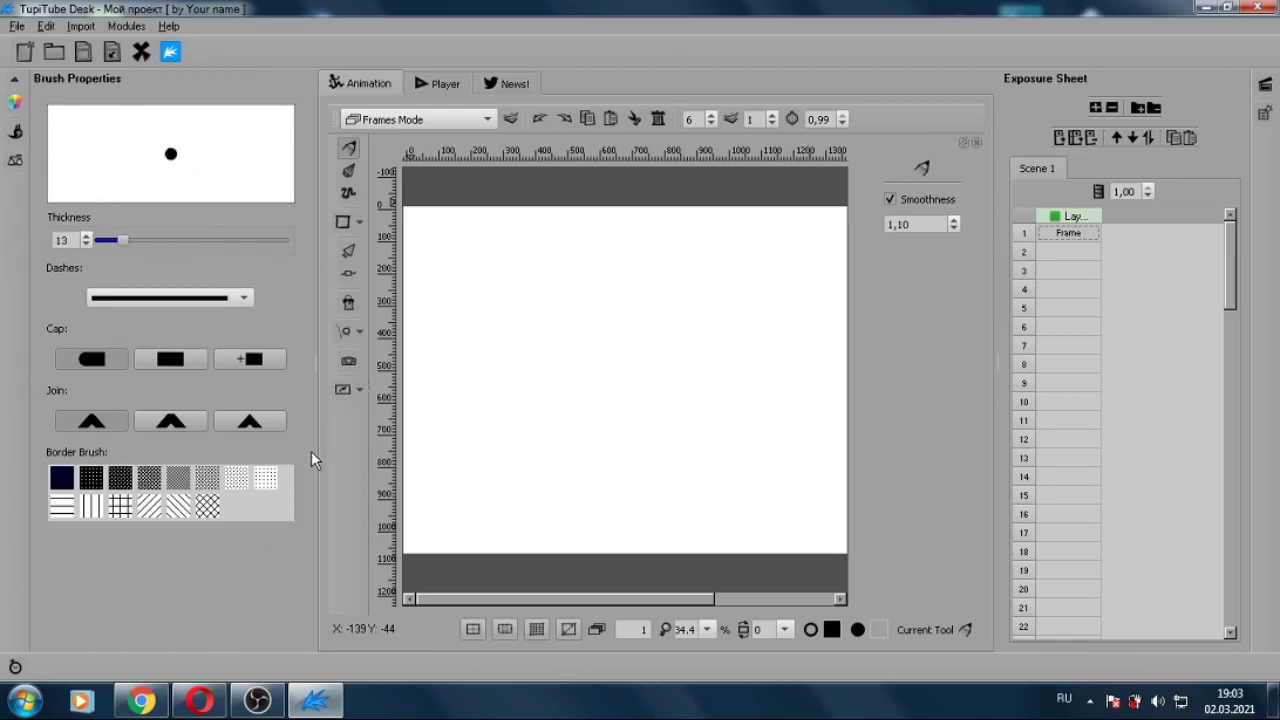
left_click(245, 298)
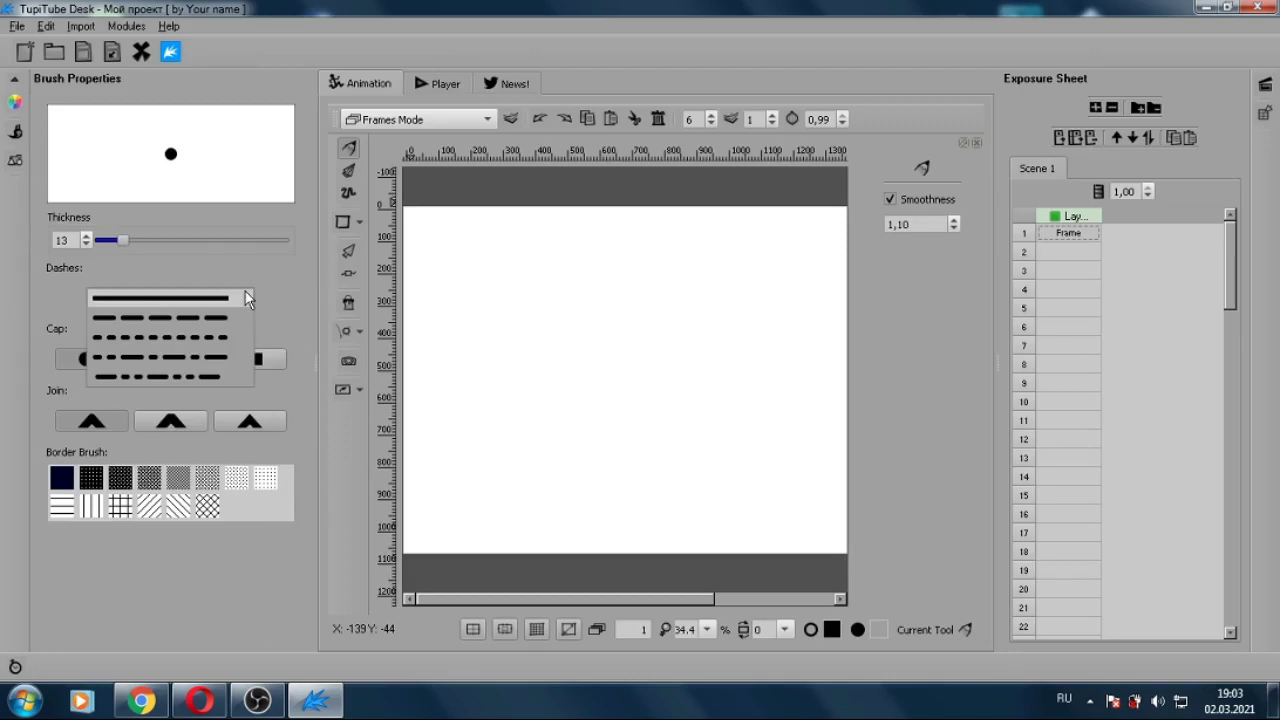
left_click(247, 298)
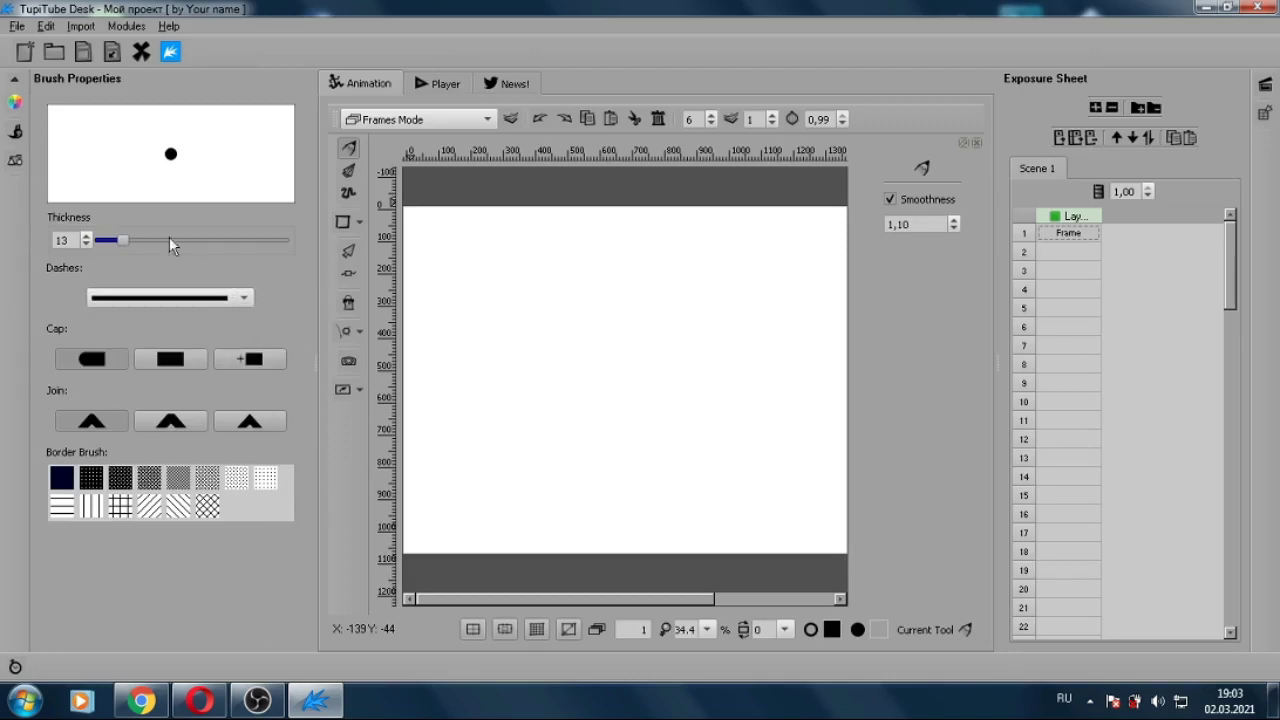
left_click(16, 131)
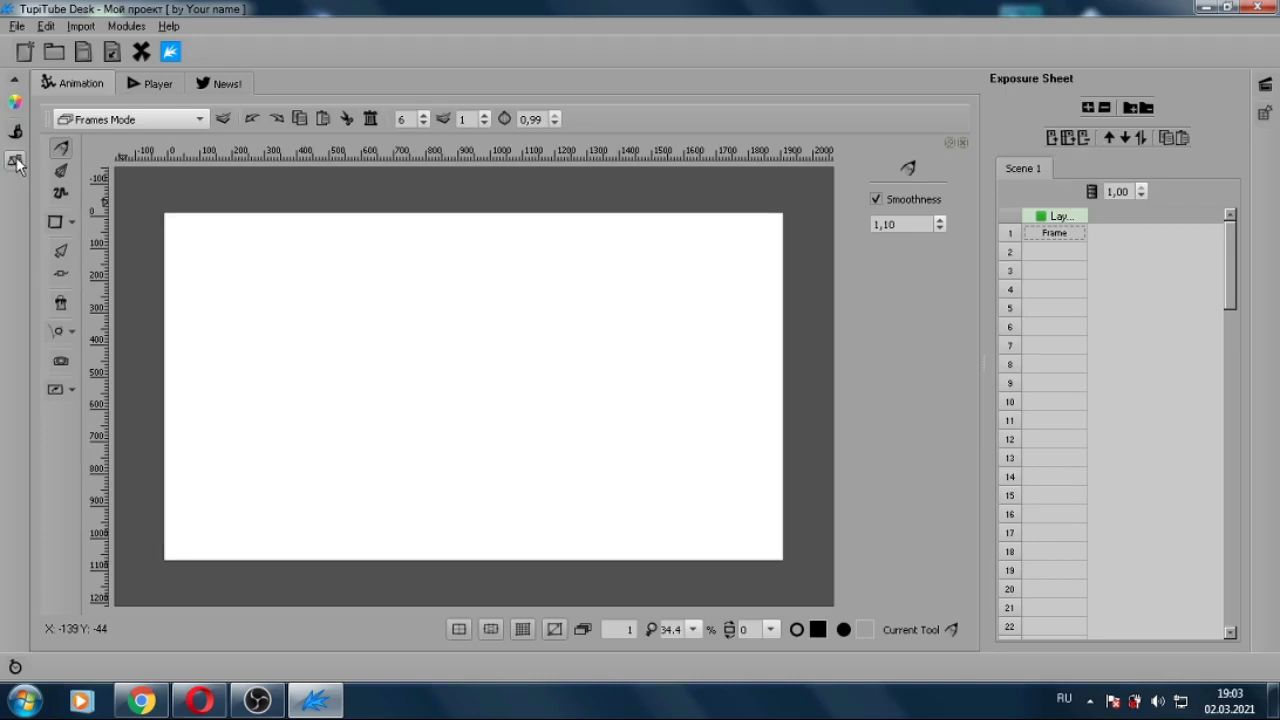
- Examine the asset types offered in the library, then the available shape tools and tween types
left_click(16, 163)
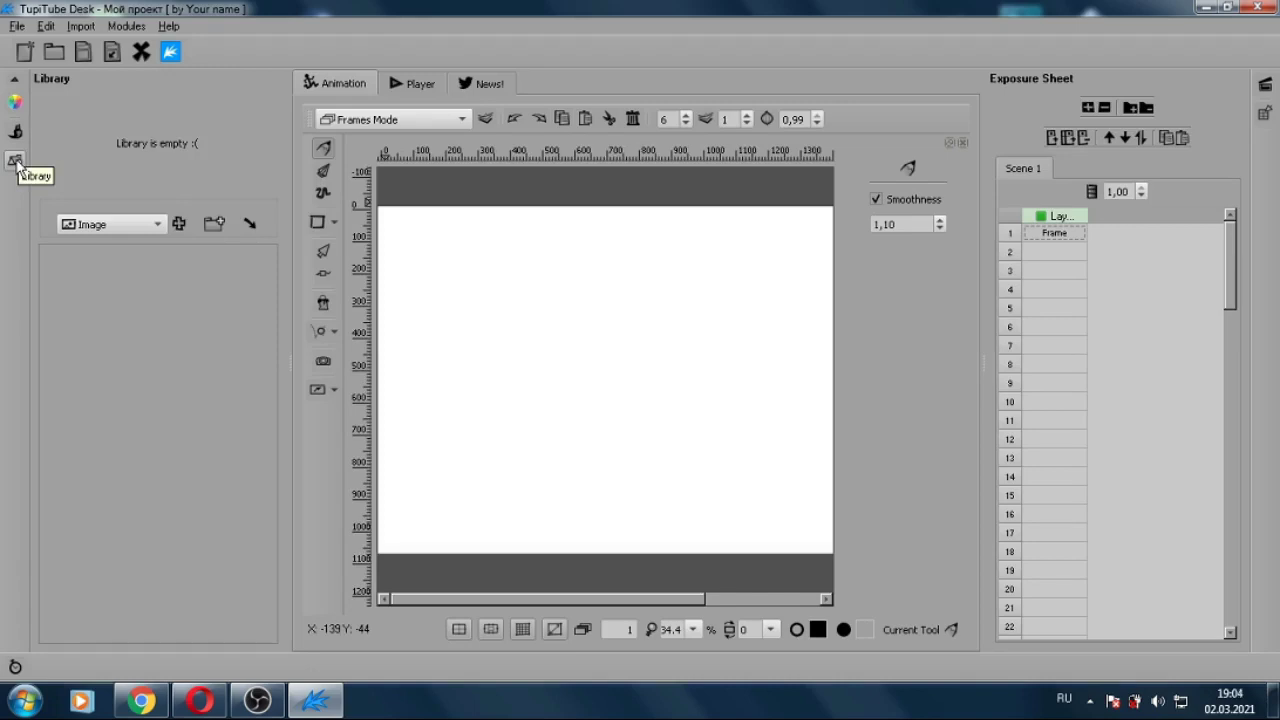
left_click(157, 225)
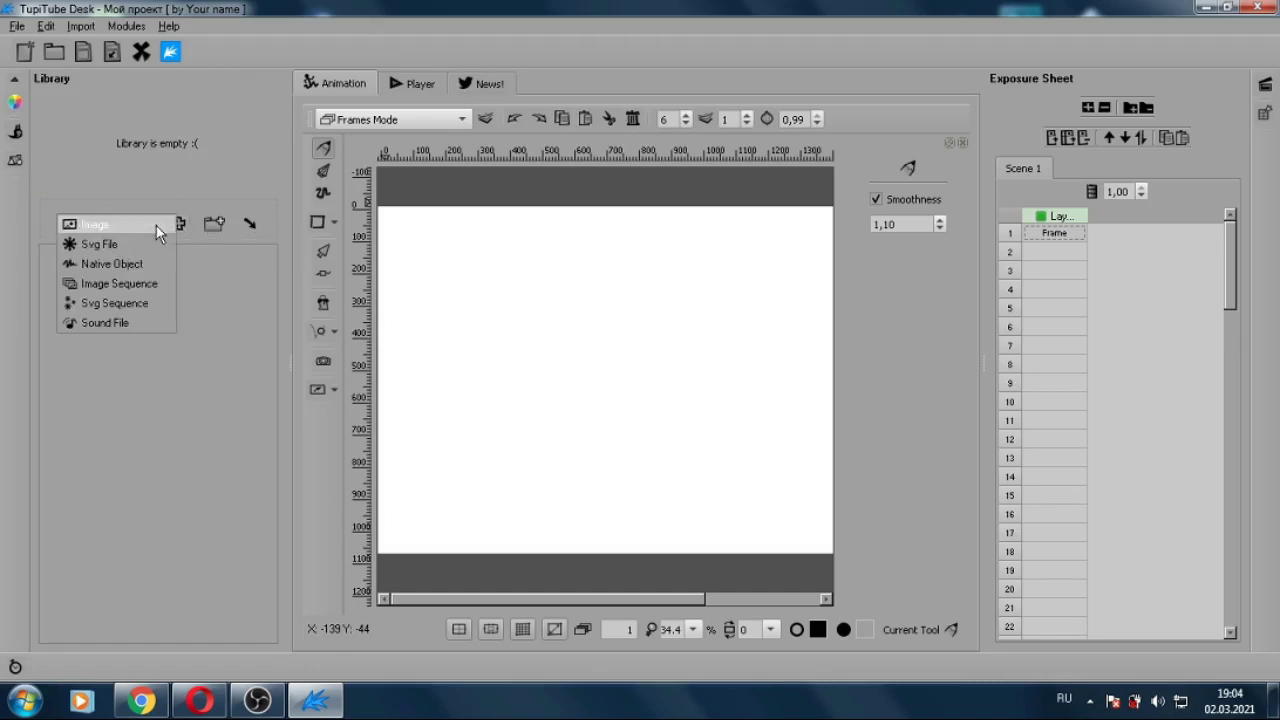
left_click(157, 226)
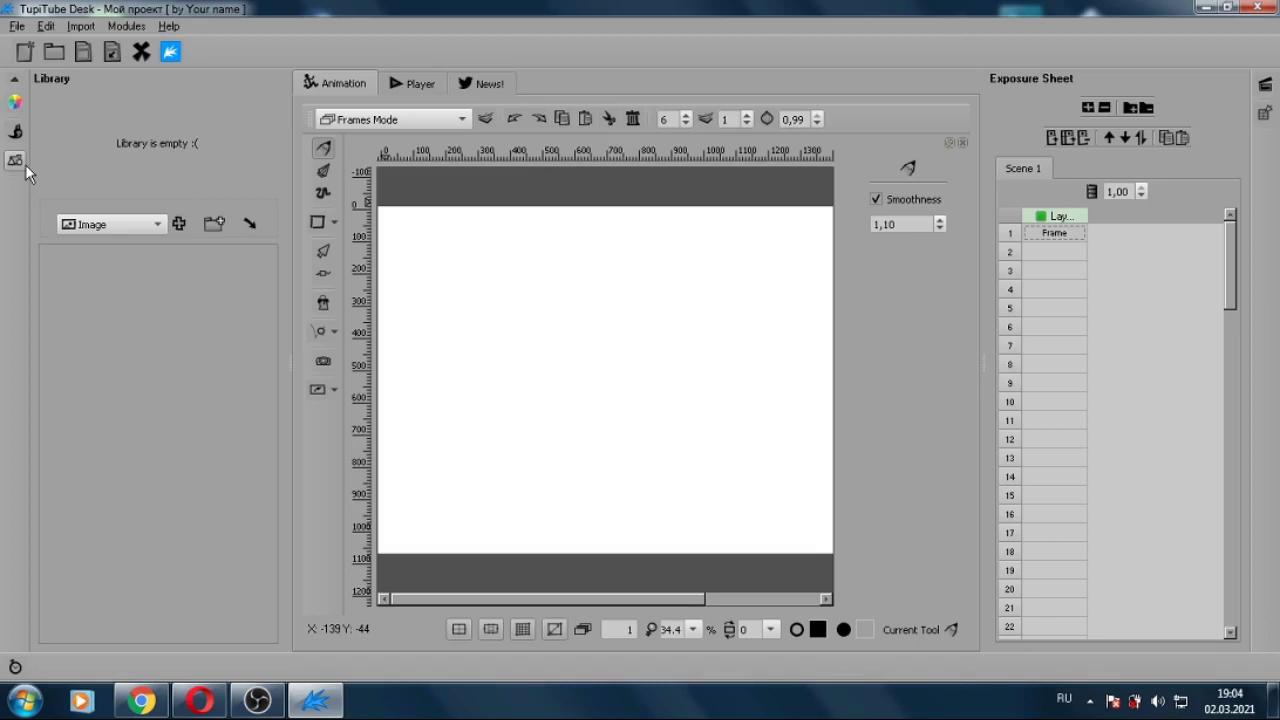
left_click(15, 164)
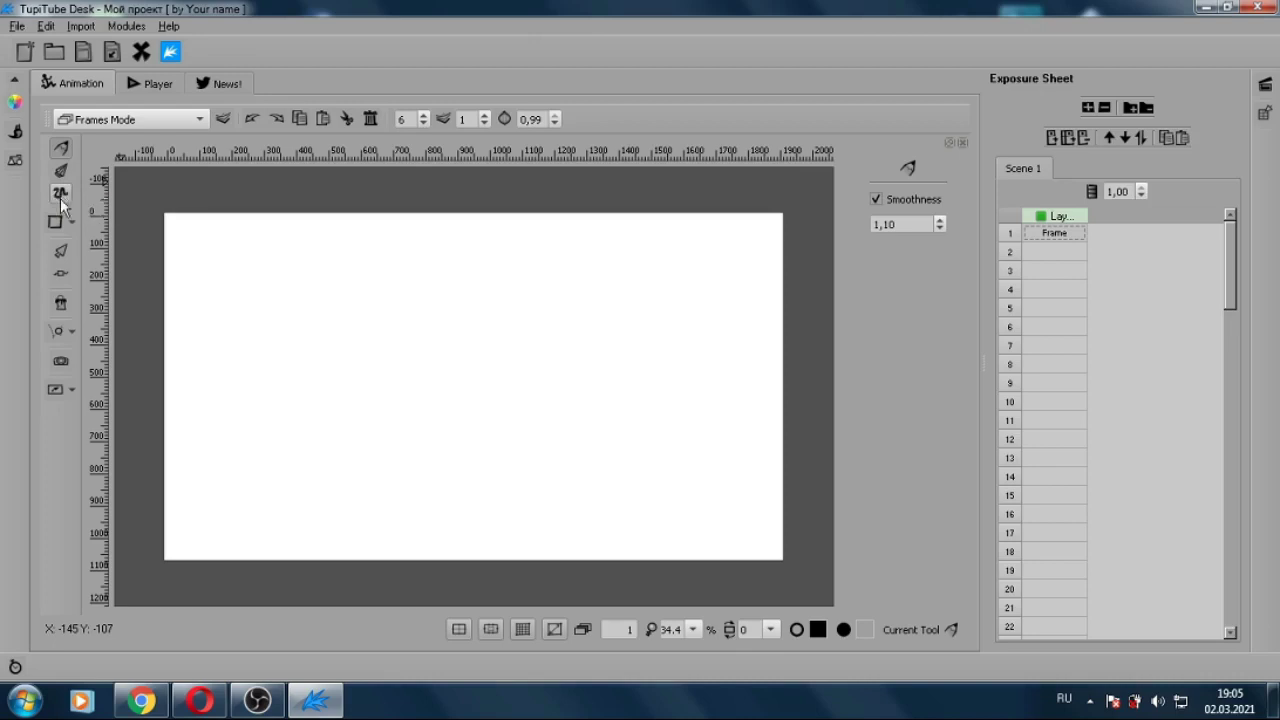
left_click(72, 223)
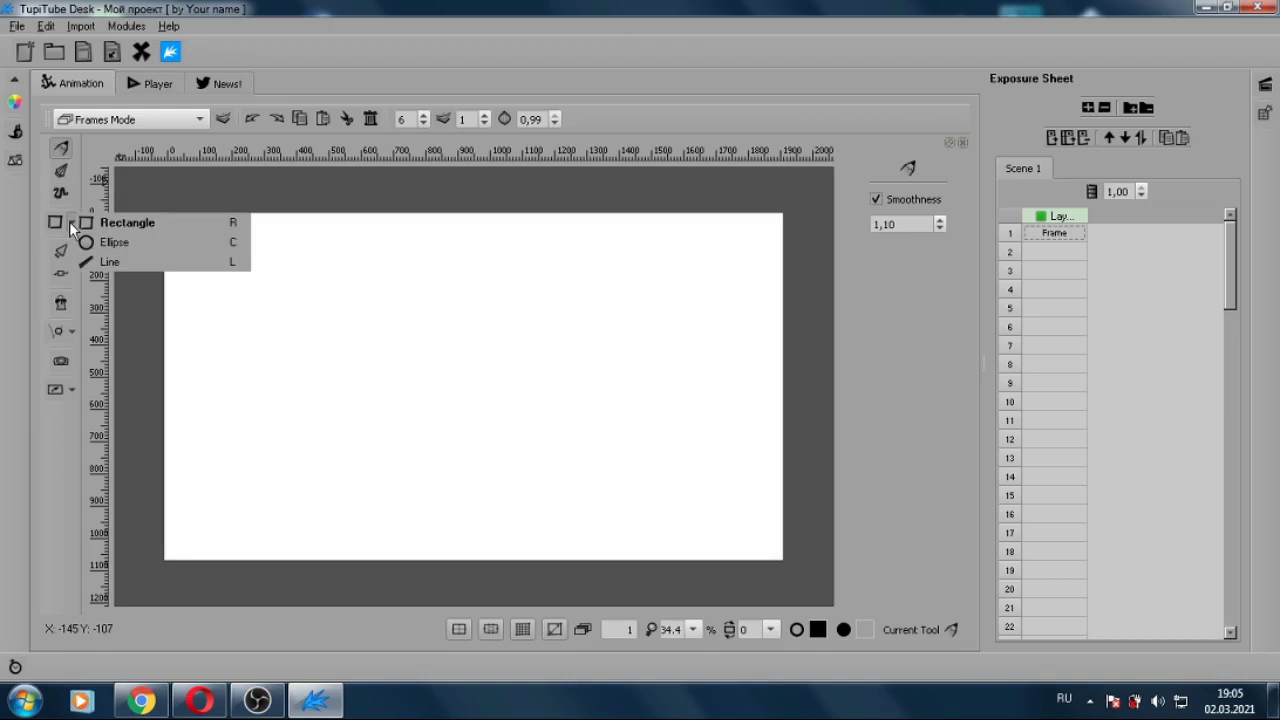
left_click(69, 221)
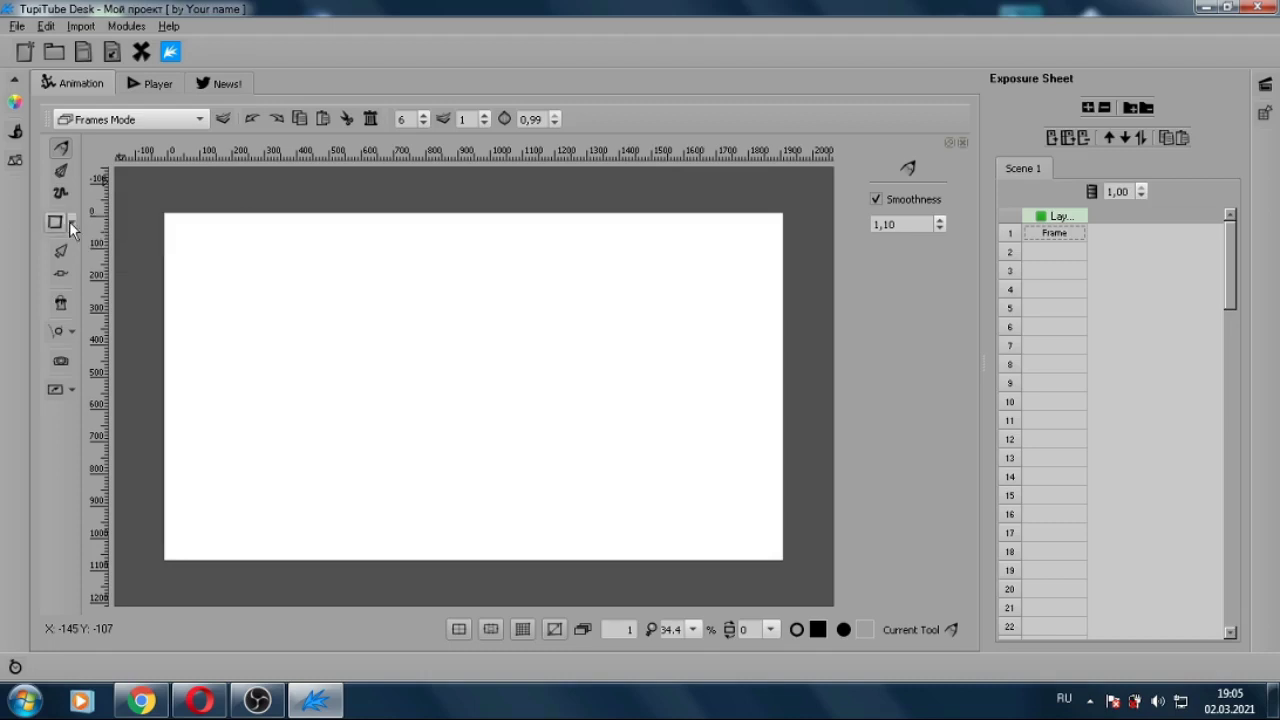
left_click(68, 333)
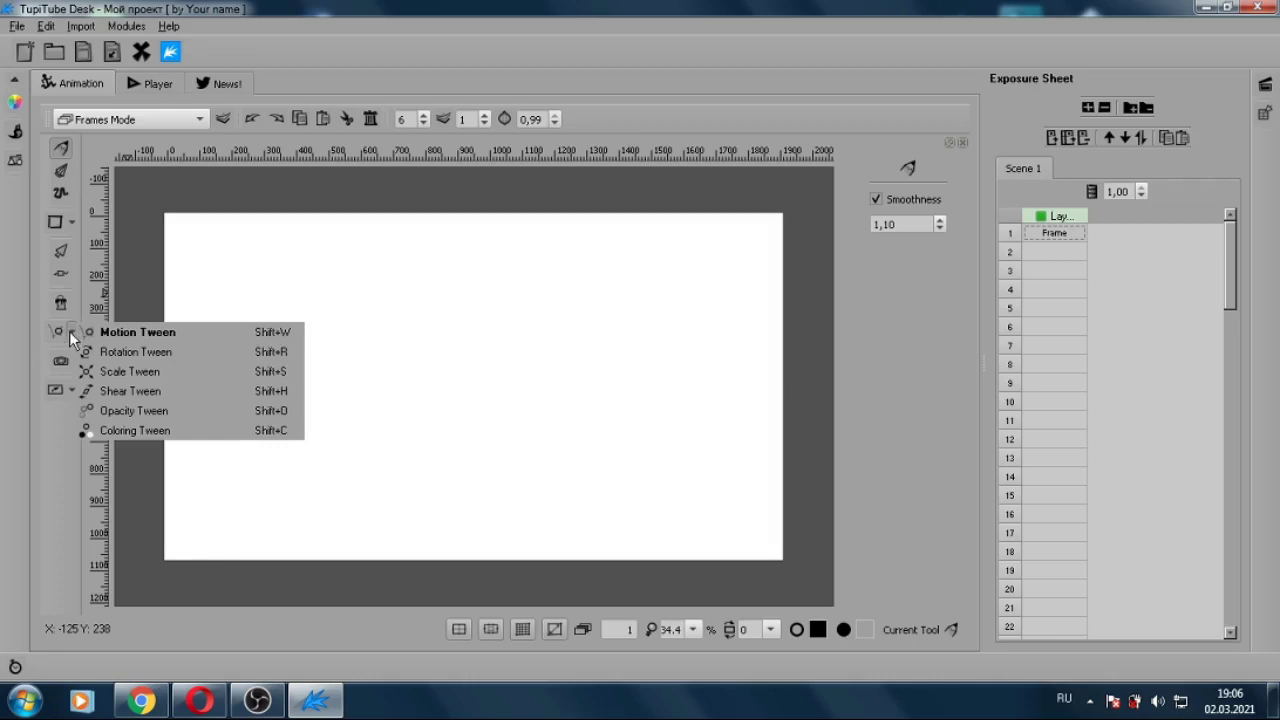
left_click(69, 332)
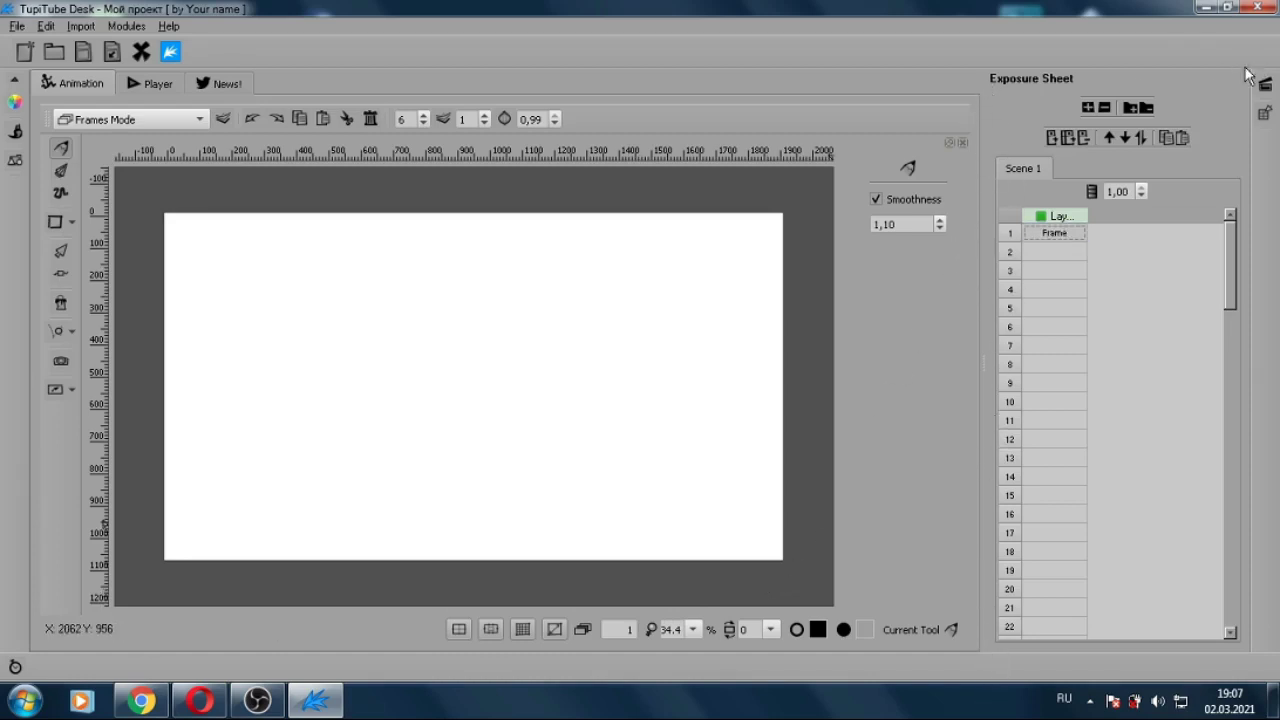
- Examine the layer column and the numbered frame rows of Scene 1 in the exposure sheet
left_click(1177, 336)
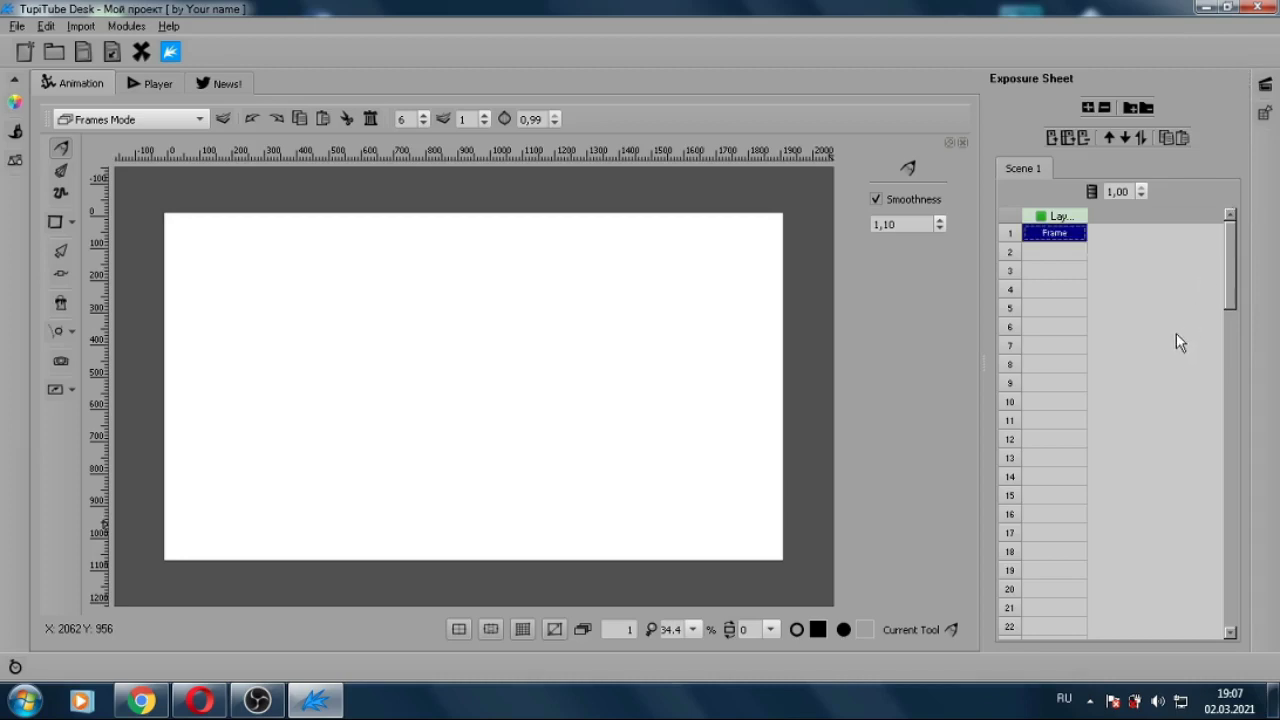
left_click(1022, 190)
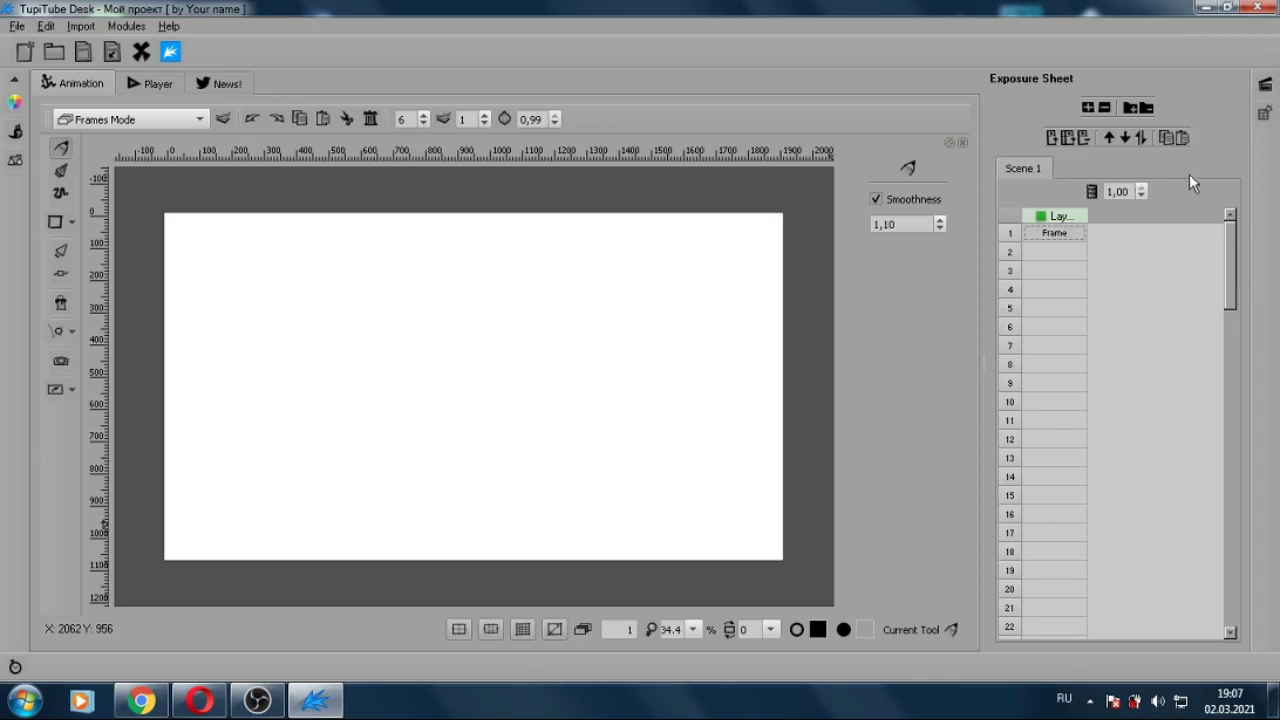
left_click(1066, 230)
mouse_move(1087, 218)
left_mouse_down()
mouse_move(1134, 218)
mouse_move(1092, 218)
left_mouse_up()
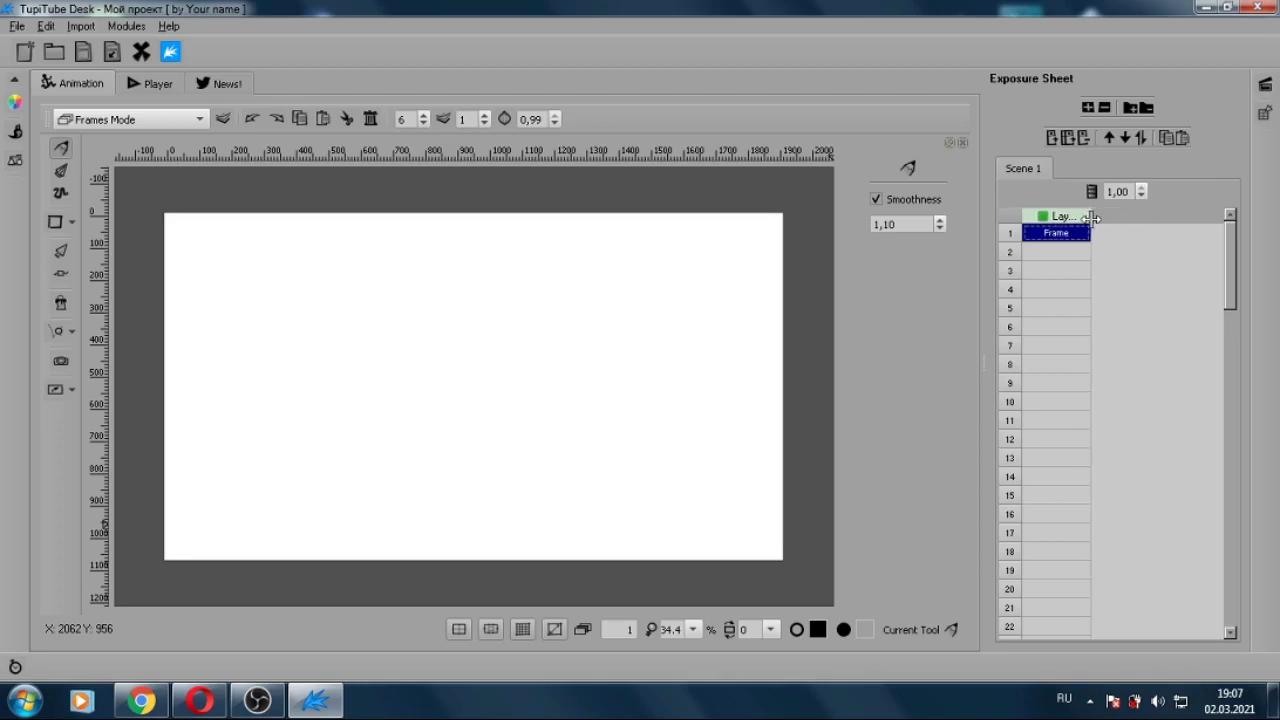
left_click(1039, 162)
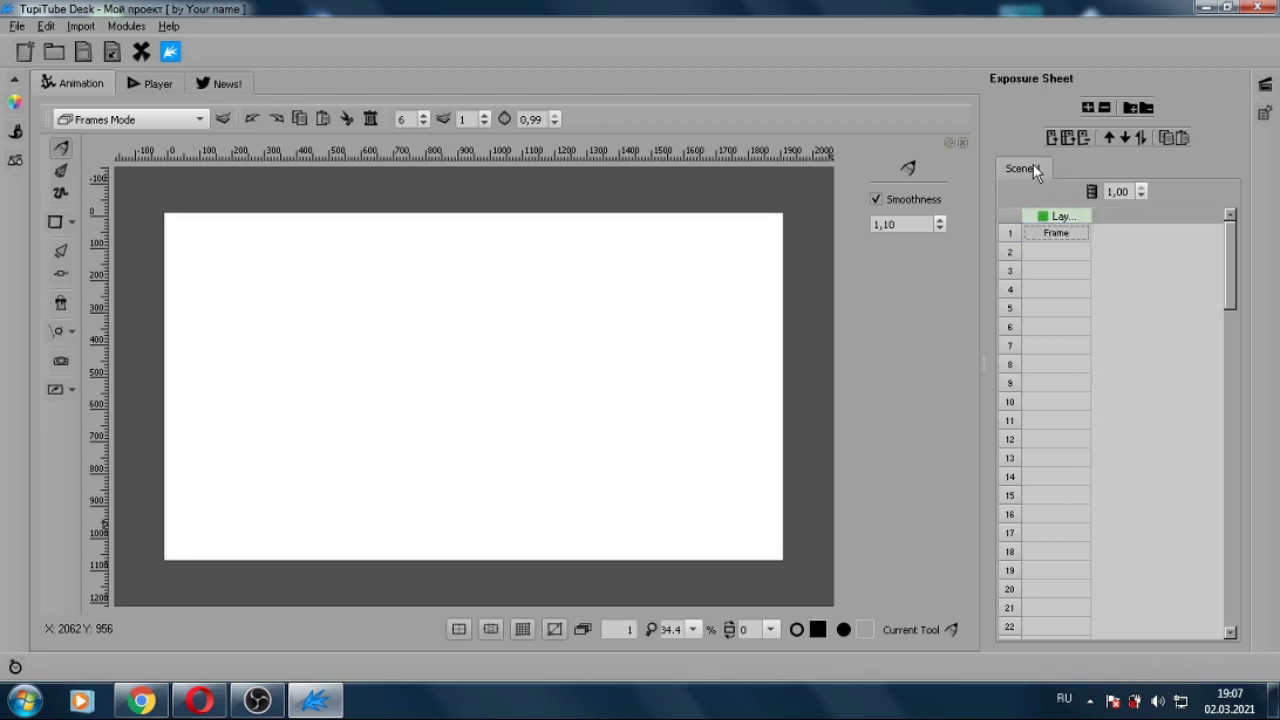
left_click(1063, 216)
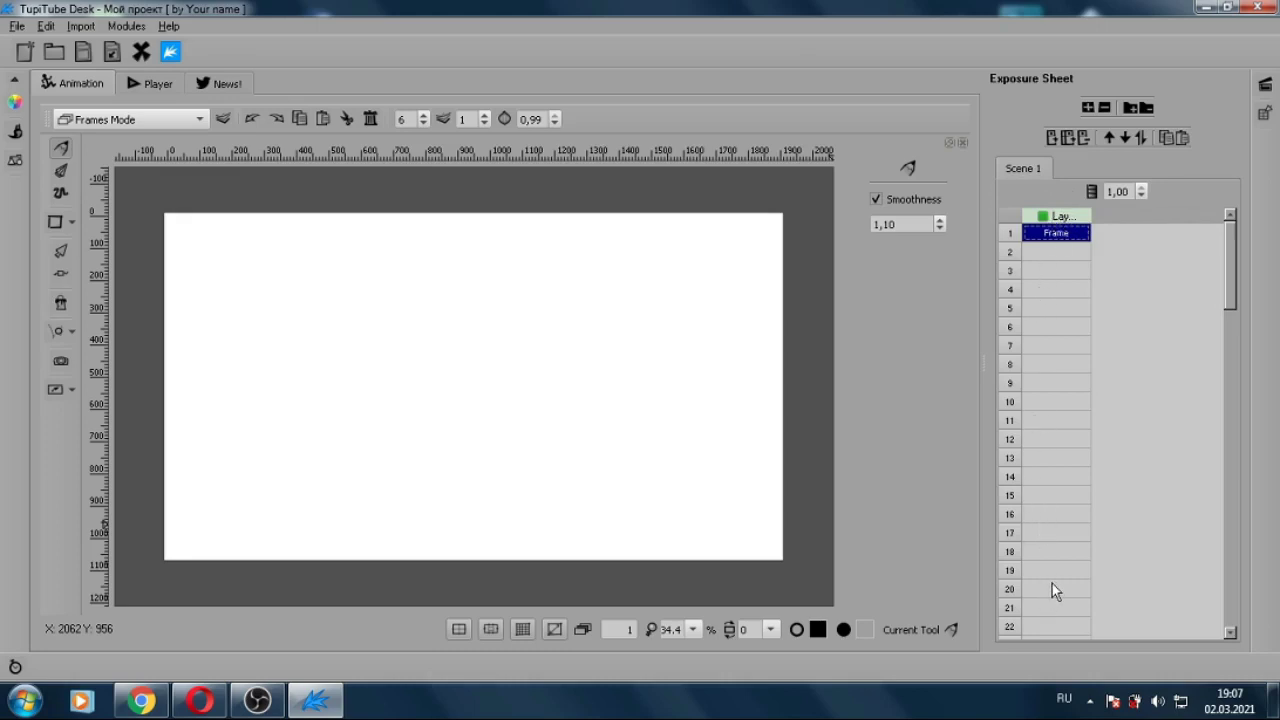
scroll(1053, 584, "down", 14)
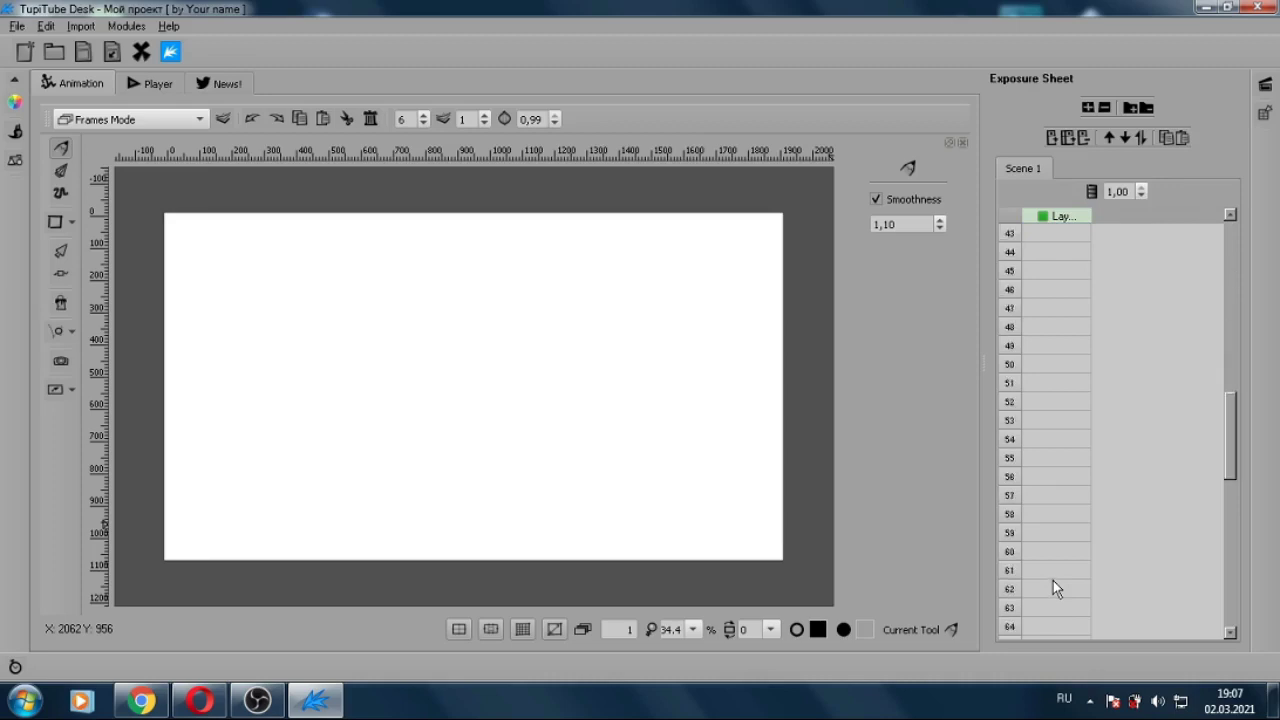
scroll(1053, 586, "up", 14)
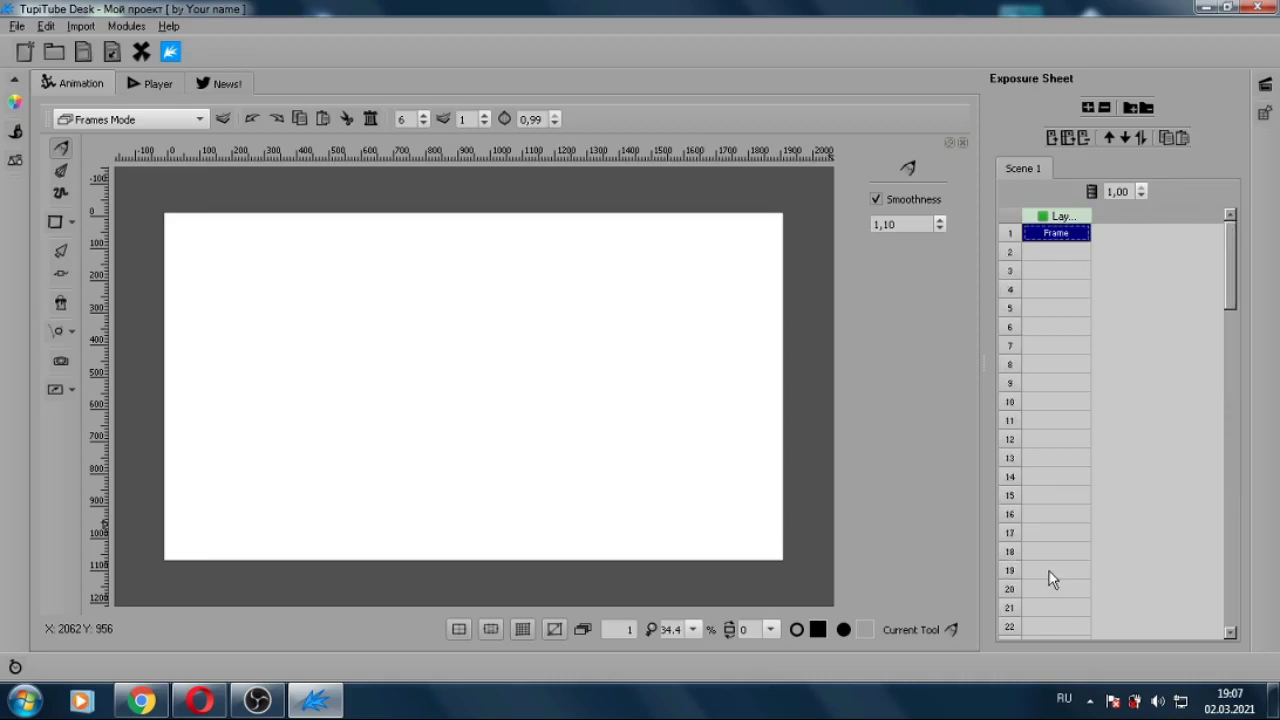